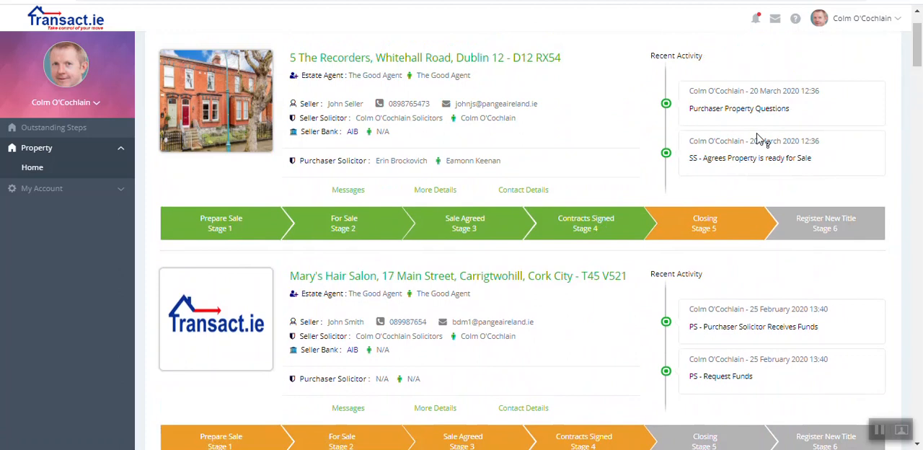
Step: Open the new client instructions notification for the Dundalk property and proceed to its review
drag(918, 59, 918, 54)
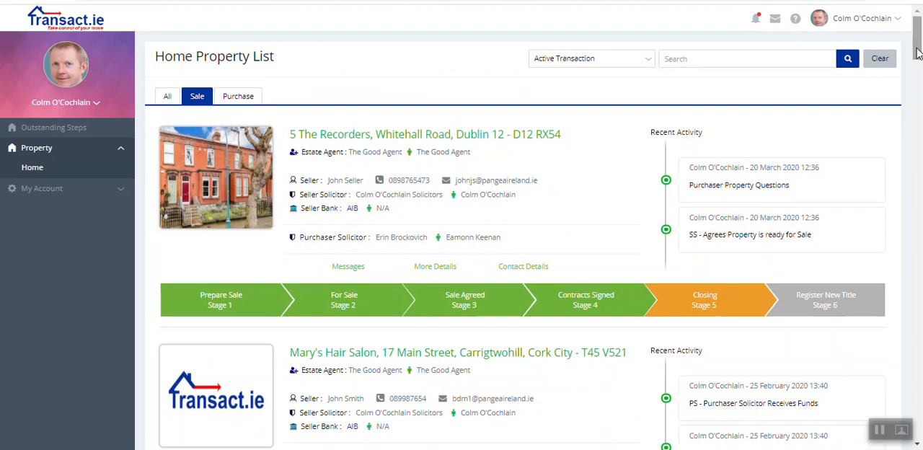
click(755, 20)
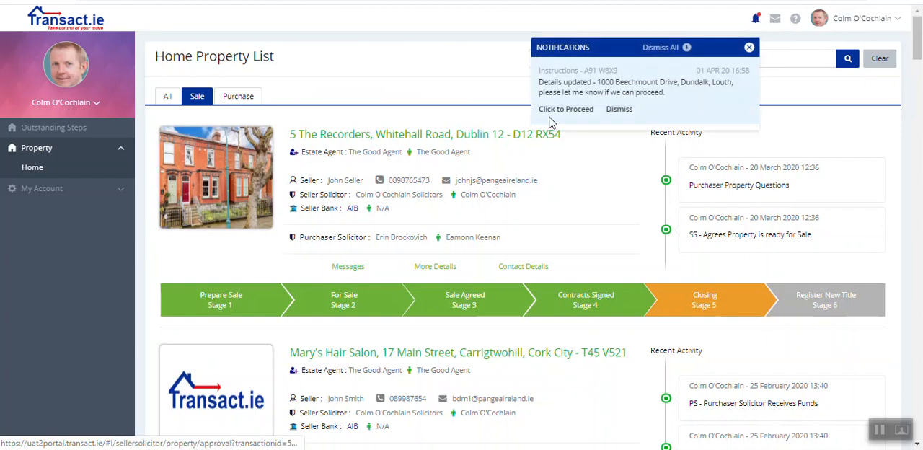
click(572, 114)
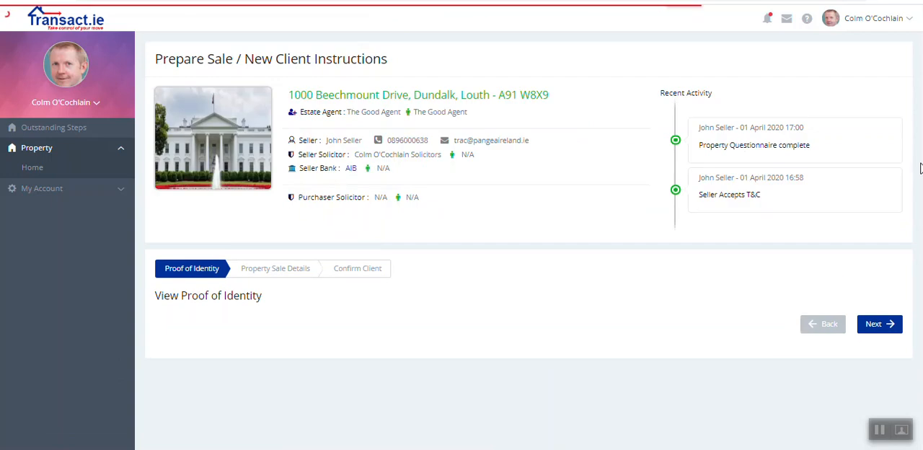
Step: Review the seller's proof of identity and the property sale details, then continue to the client confirmation stage
scroll(919, 183, down, 2)
drag(920, 182, 913, 268)
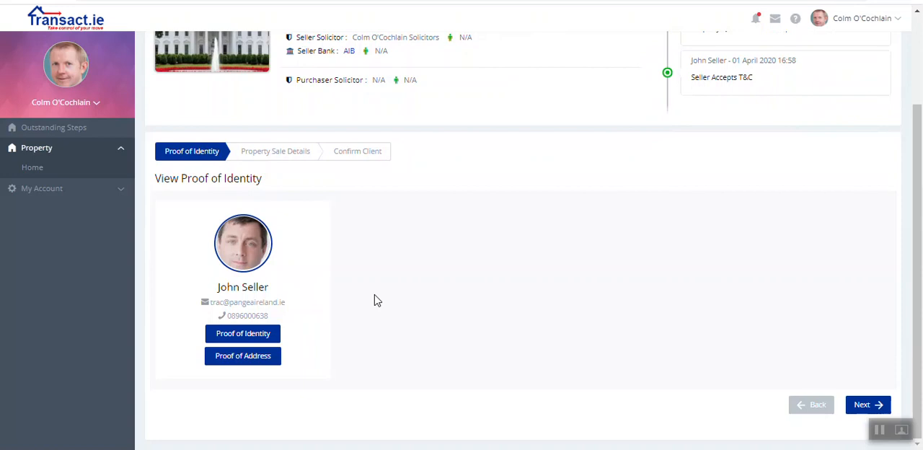
click(864, 405)
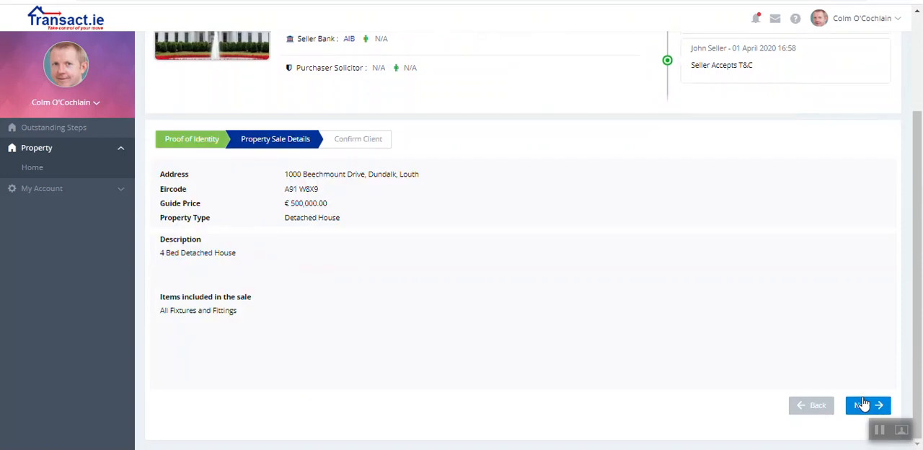
click(864, 405)
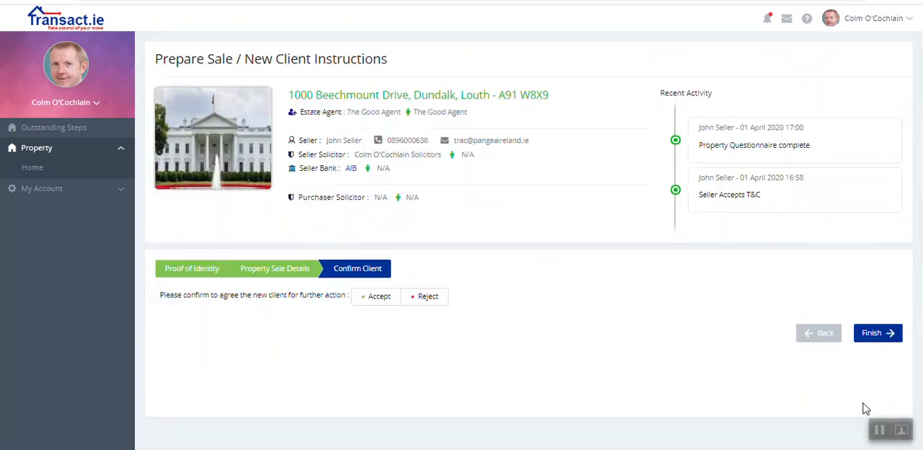
Step: Accept the new client without giving a reason, finish the instructions and dismiss the confirmation message
click(375, 297)
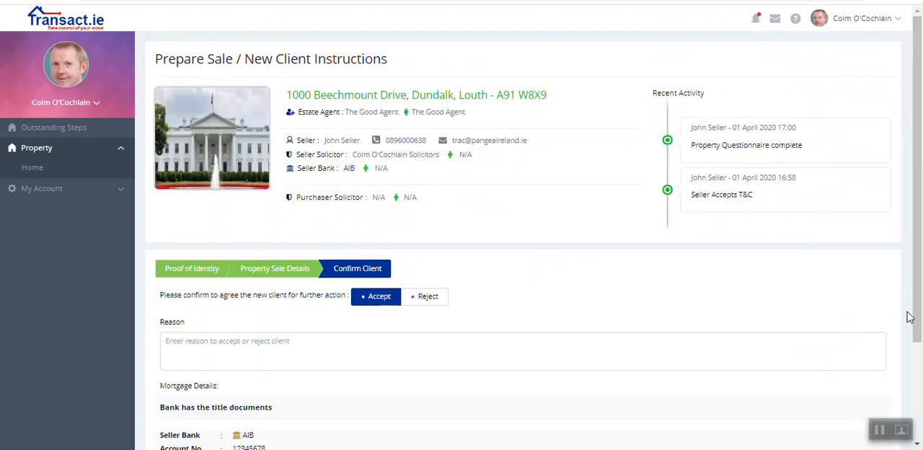
scroll(919, 311, down, 3)
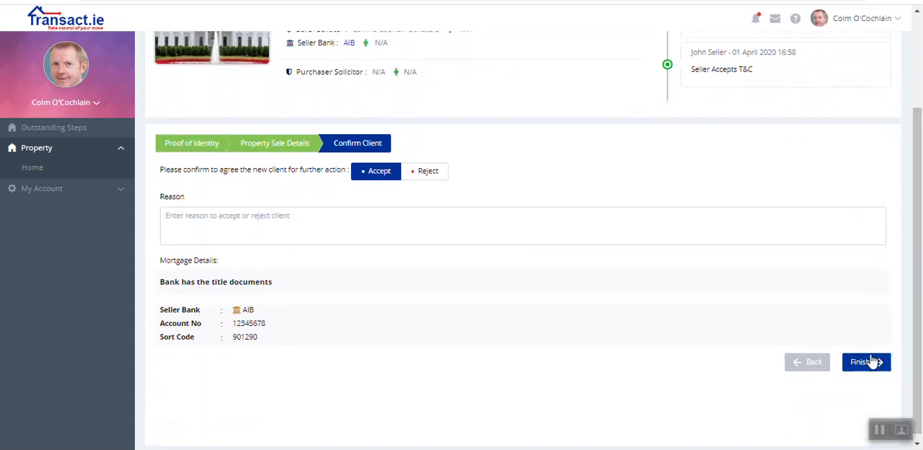
click(869, 359)
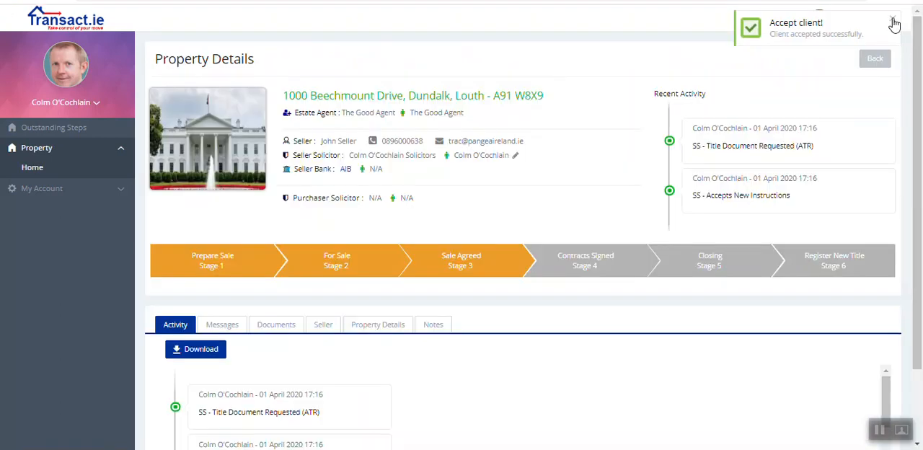
click(894, 25)
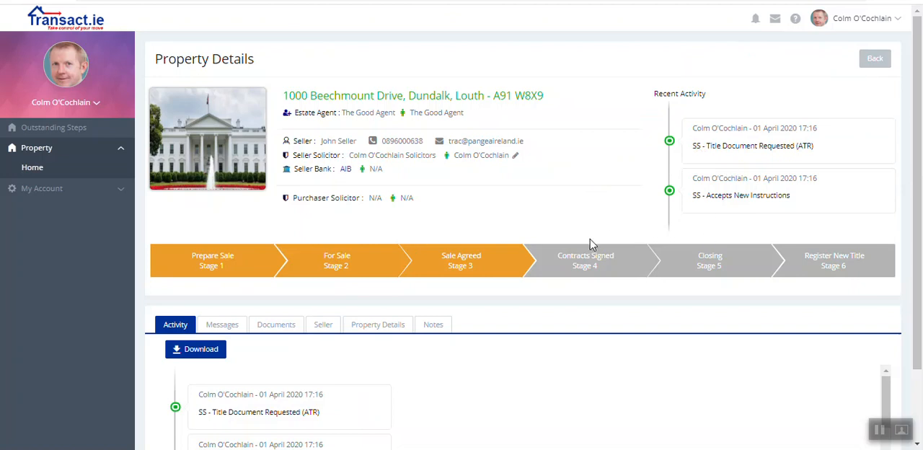
Step: Open the 02 Legal category in the property's documents and start a document upload there
click(271, 326)
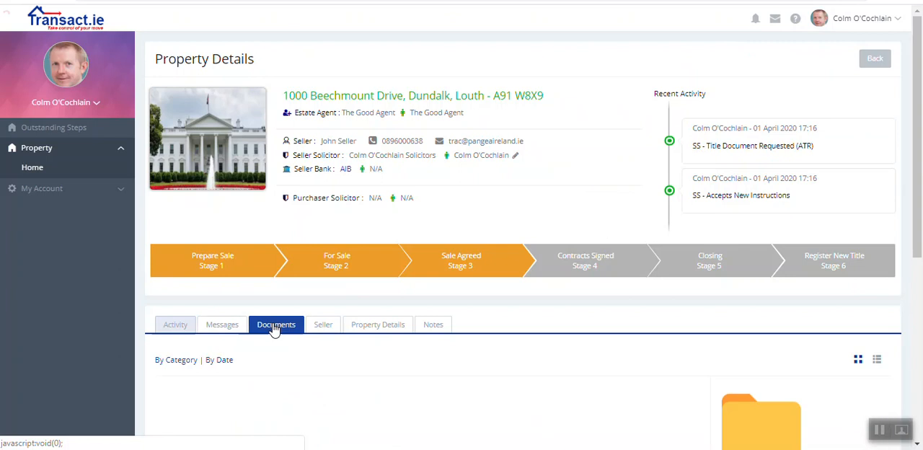
drag(918, 217, 918, 331)
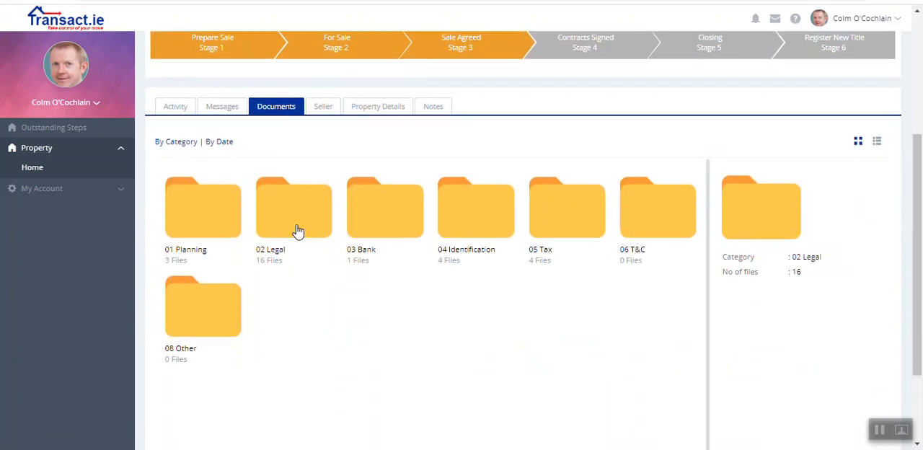
double_click(298, 230)
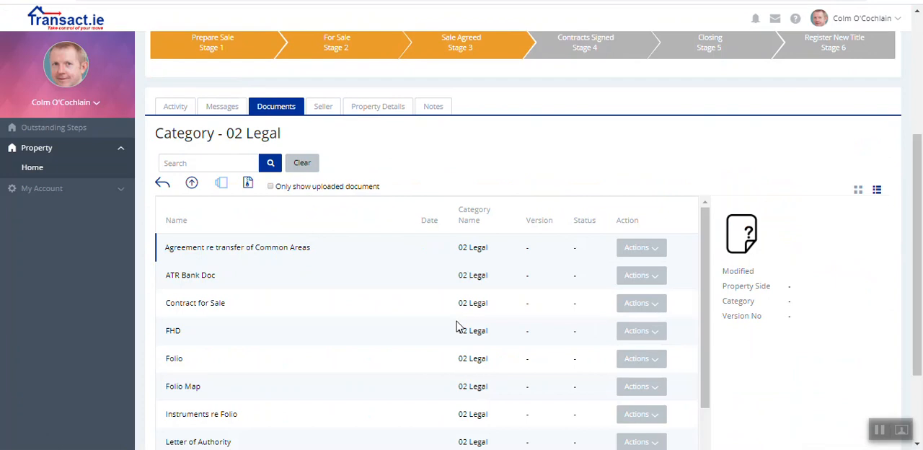
click(191, 182)
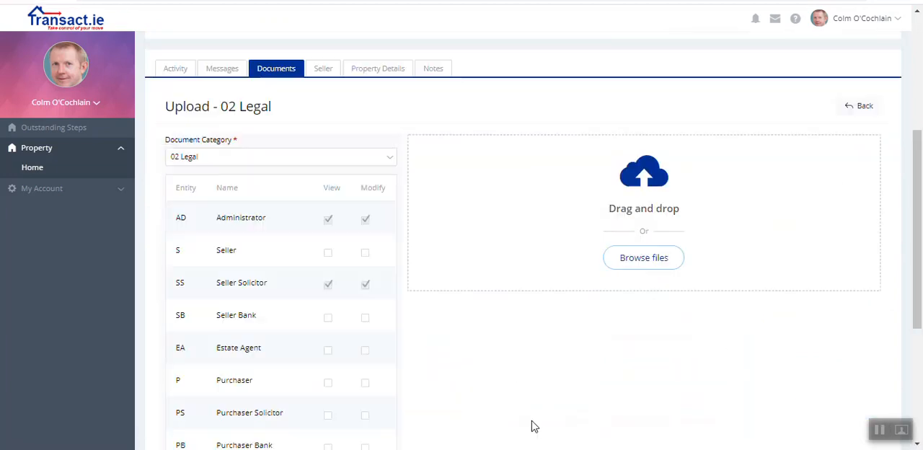
Step: Upload 2019-conditions-of-sale, FHD, Form of Authority Re Title Deeds, Let to Management Co_452645 and Property Survey (4) to the 02 Legal category
click(644, 258)
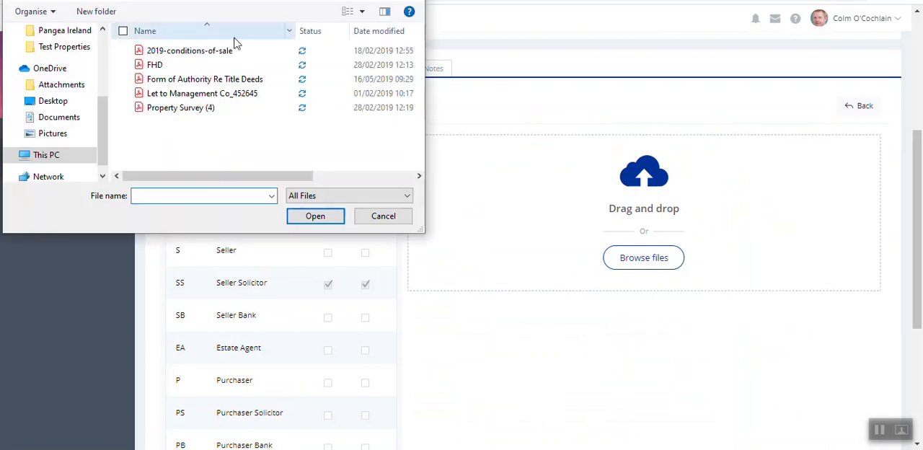
click(235, 52)
shift+click(218, 108)
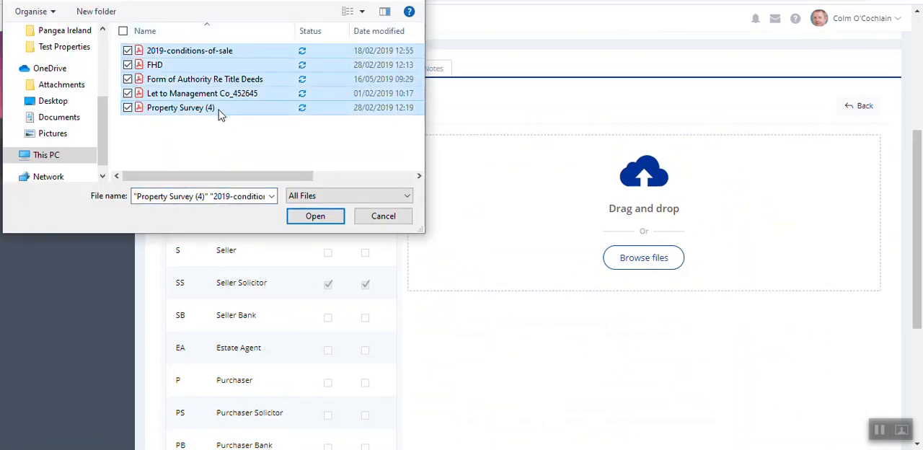
click(333, 219)
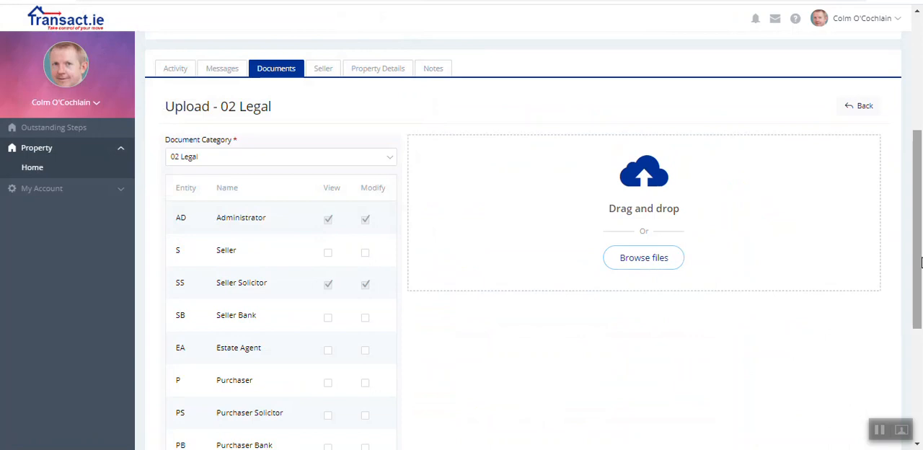
drag(920, 263, 921, 370)
click(861, 411)
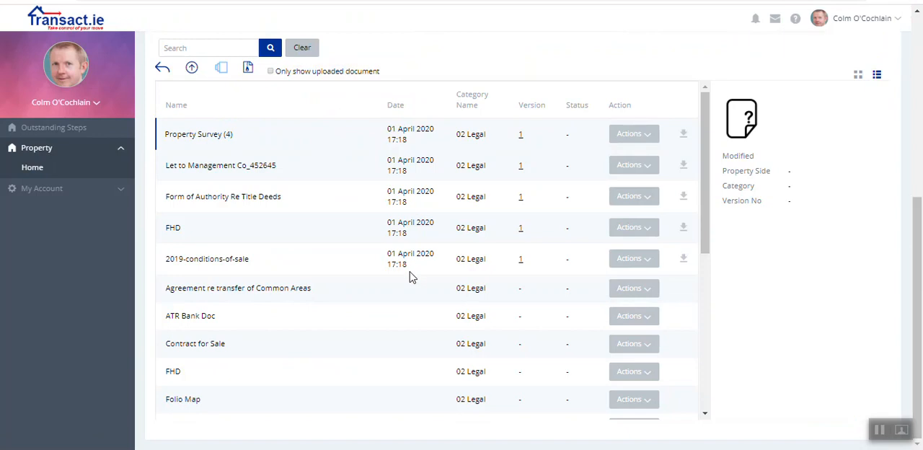
drag(920, 296, 918, 267)
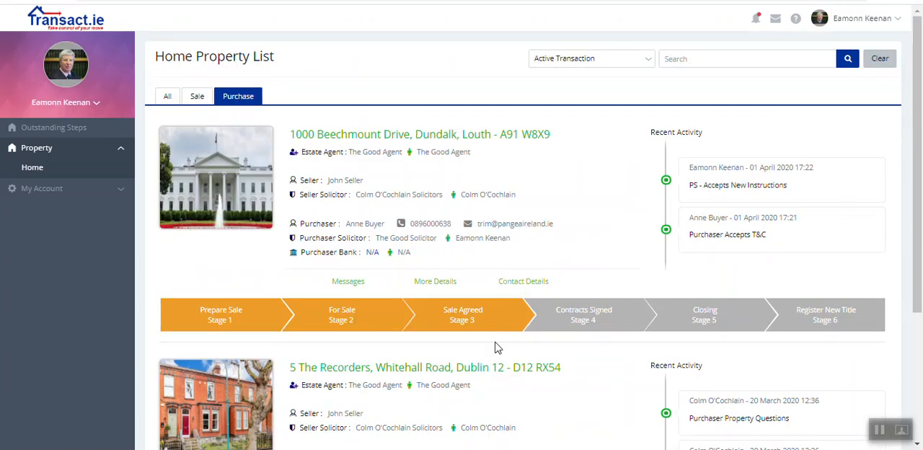
Step: Open the Dundalk property's details from the purchase list and show its 02 Legal documents
click(436, 284)
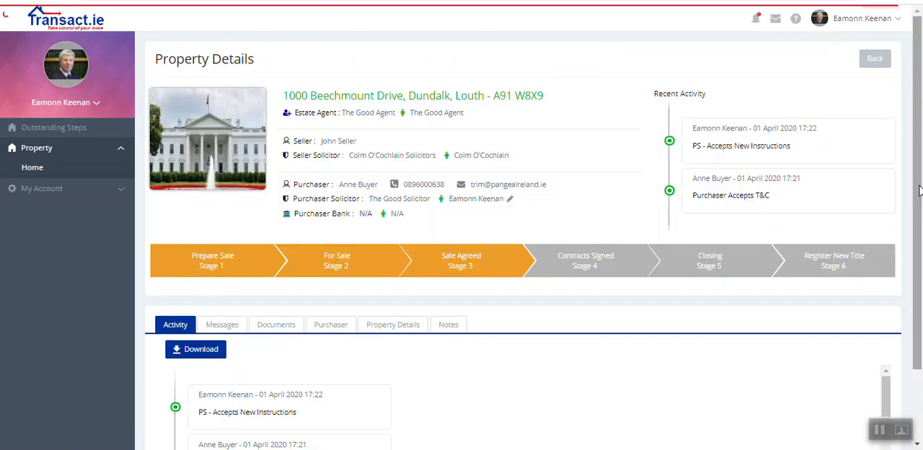
drag(918, 194, 915, 249)
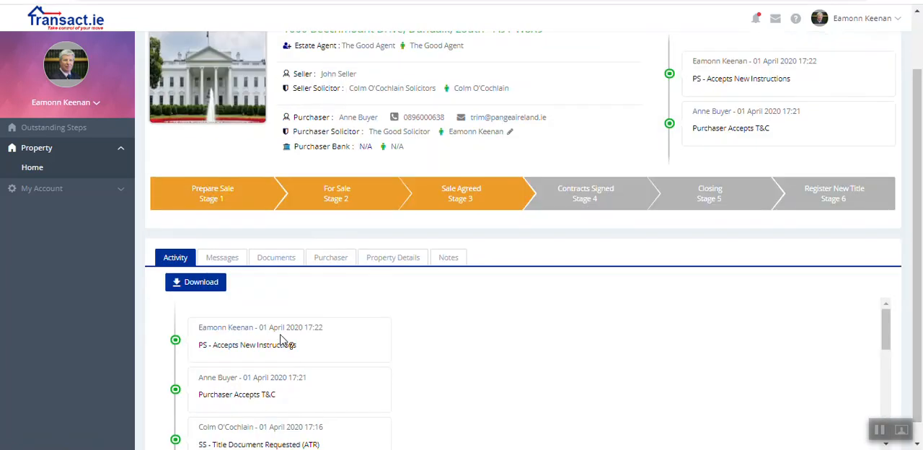
click(286, 261)
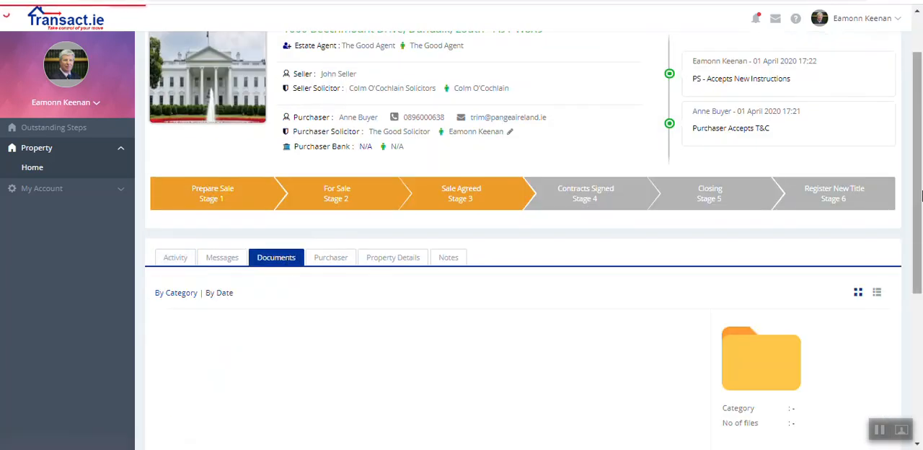
scroll(774, 174, down, 3)
click(274, 176)
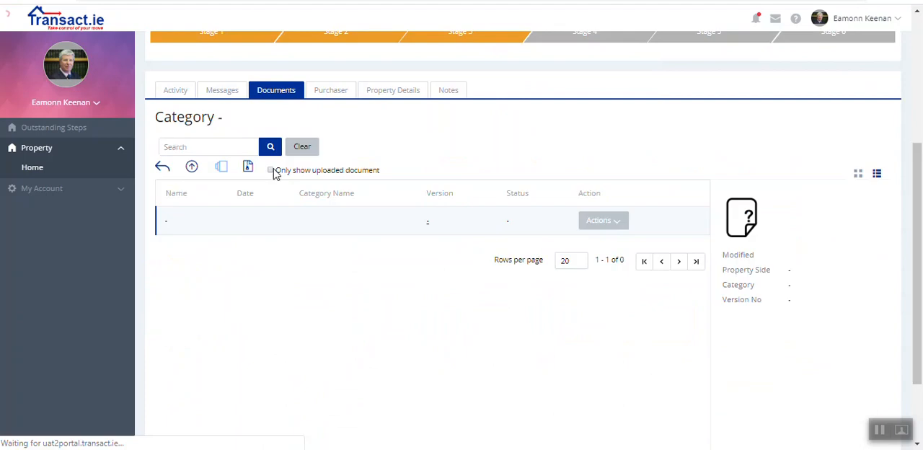
scroll(919, 167, down, 1)
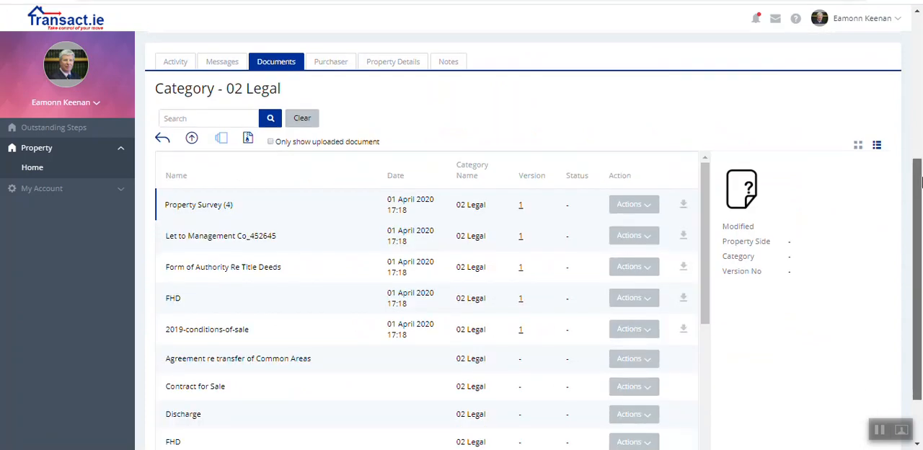
Step: Examine the version history of Property Survey (4) and look through the remaining 02 Legal documents
click(521, 196)
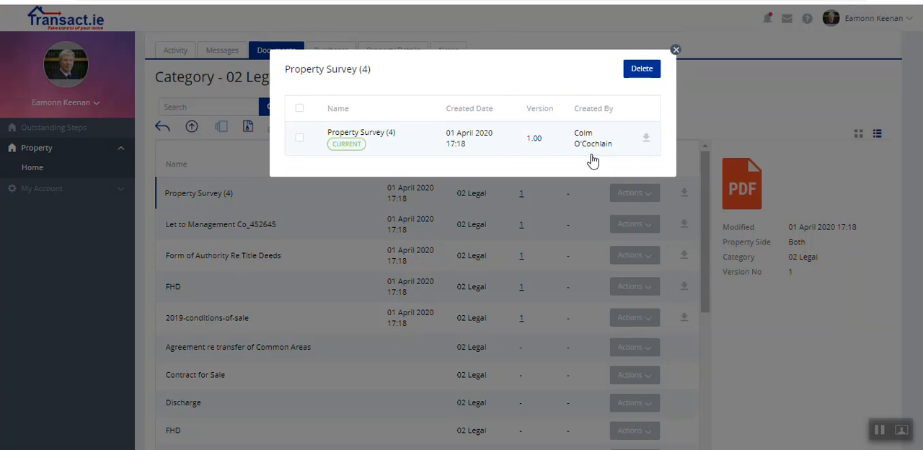
click(676, 49)
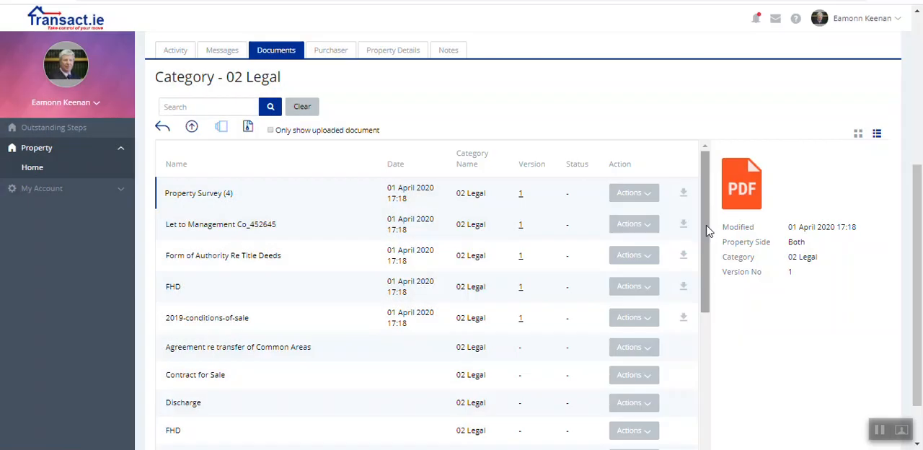
drag(707, 241, 700, 403)
click(646, 367)
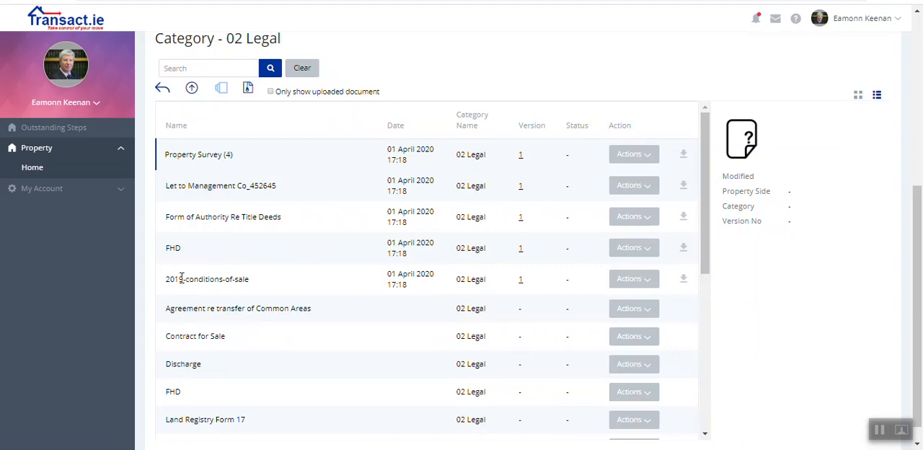
Step: Start a signing request for the 2019-conditions-of-sale document and go to its page 2
click(638, 280)
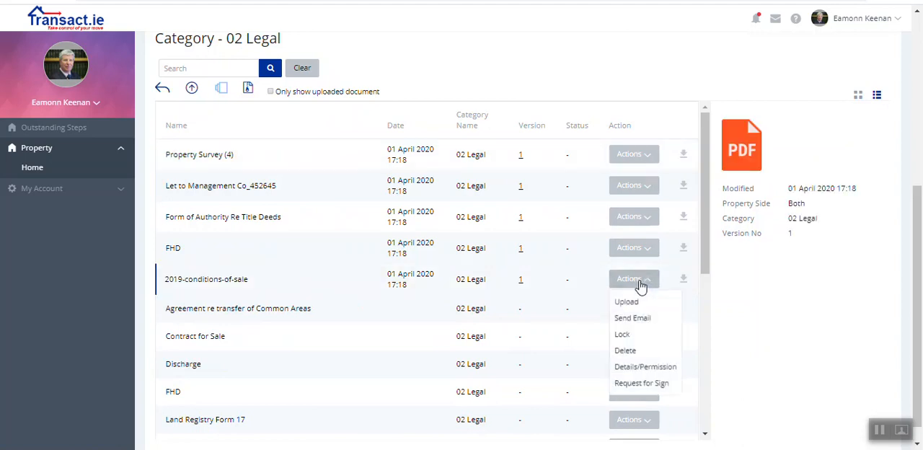
click(652, 383)
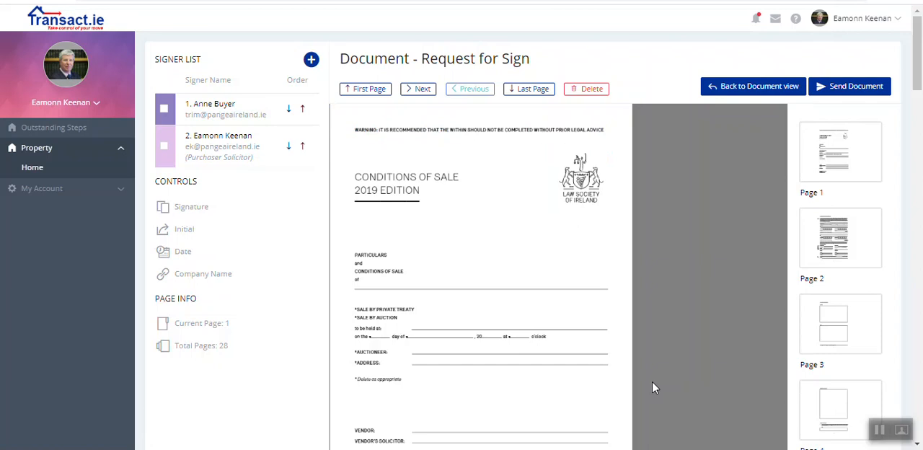
click(833, 242)
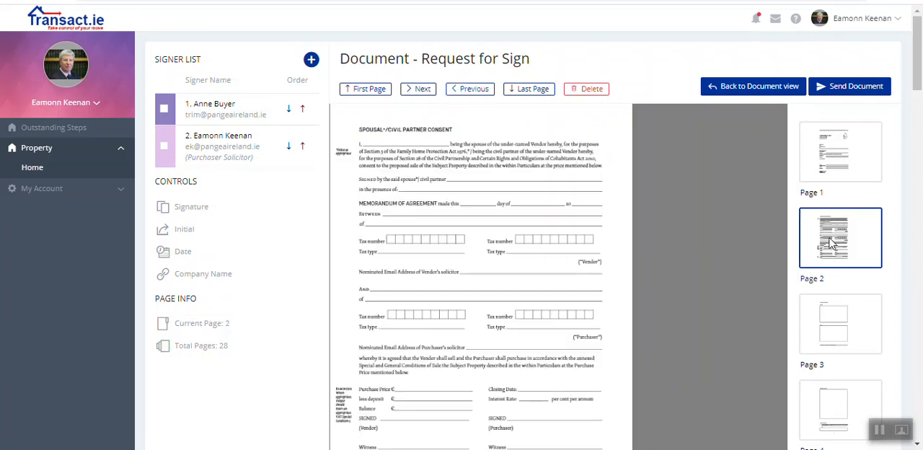
Step: Add a signature field for the first signer, the purchaser, on the vendor's SIGNED line of page 2
drag(918, 84, 918, 90)
click(164, 75)
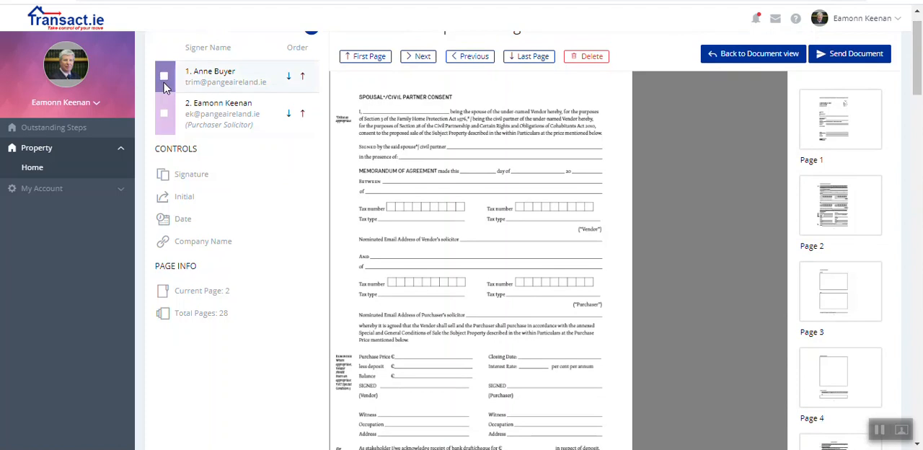
click(200, 174)
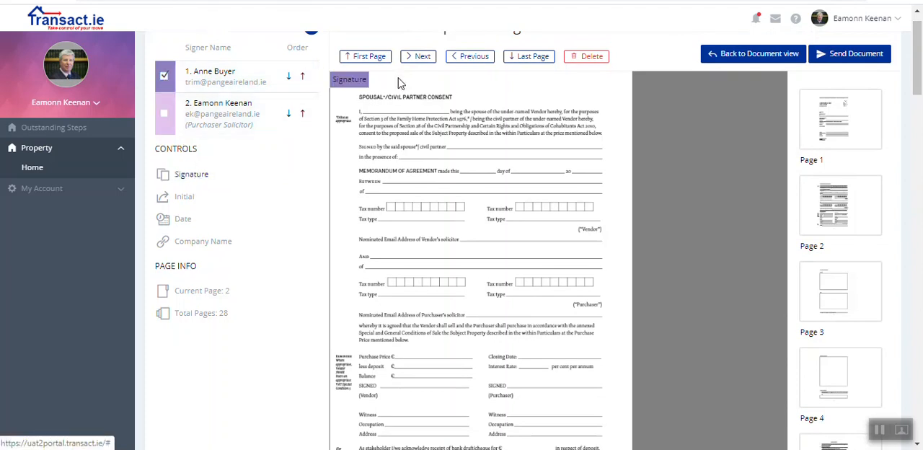
mouse_move(349, 80)
mouse_down()
mouse_move(402, 201)
mouse_move(428, 349)
mouse_move(417, 383)
mouse_up()
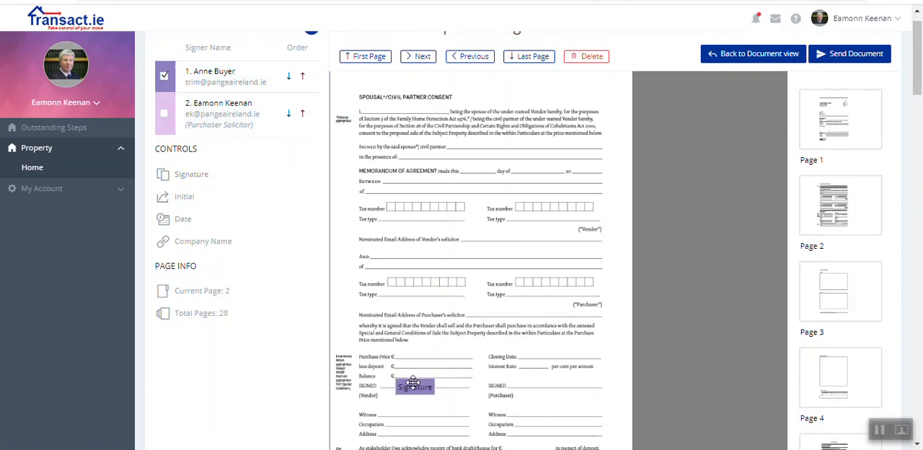
Step: Add a signature field for the purchaser solicitor on the Witness line below the vendor's signature
click(164, 113)
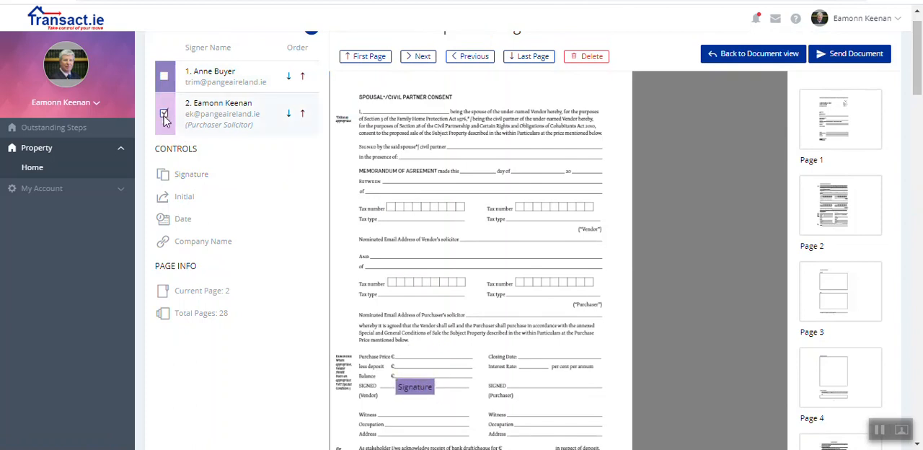
click(191, 179)
mouse_move(360, 88)
mouse_down()
mouse_move(418, 231)
mouse_move(425, 412)
mouse_up()
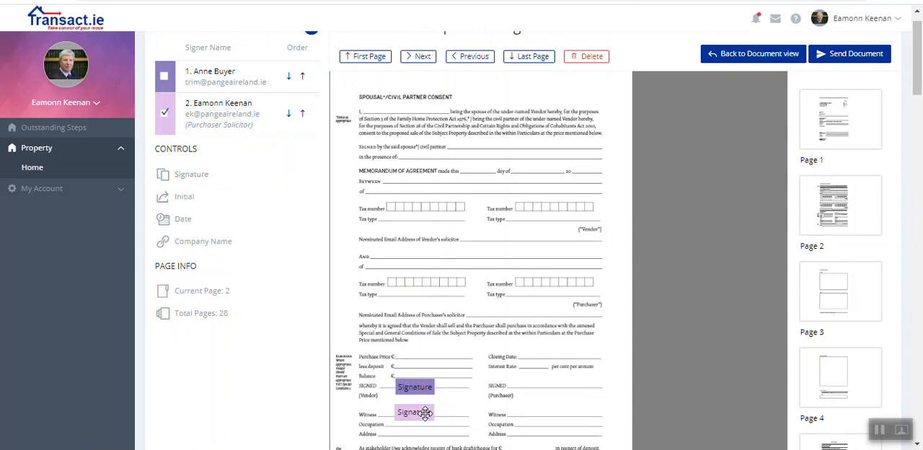
Step: Send the conditions of sale to its signers, then switch to Gmail and open the purchaser's Request for Signature document for review
click(868, 56)
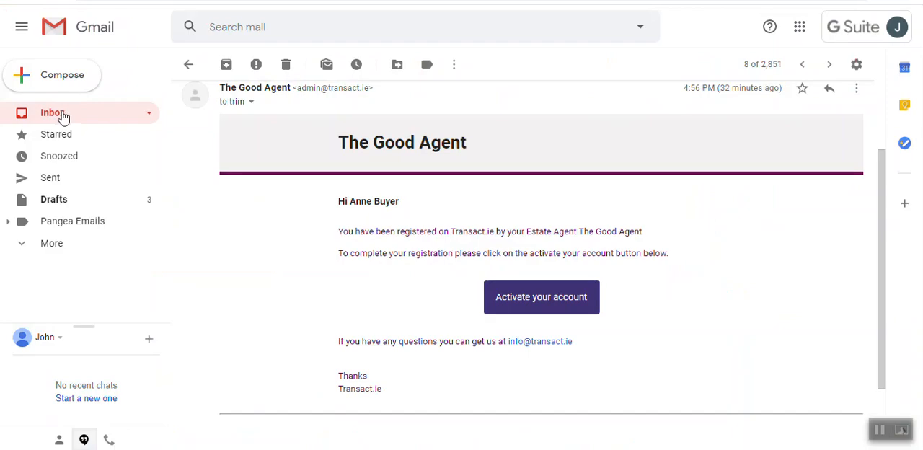
click(63, 116)
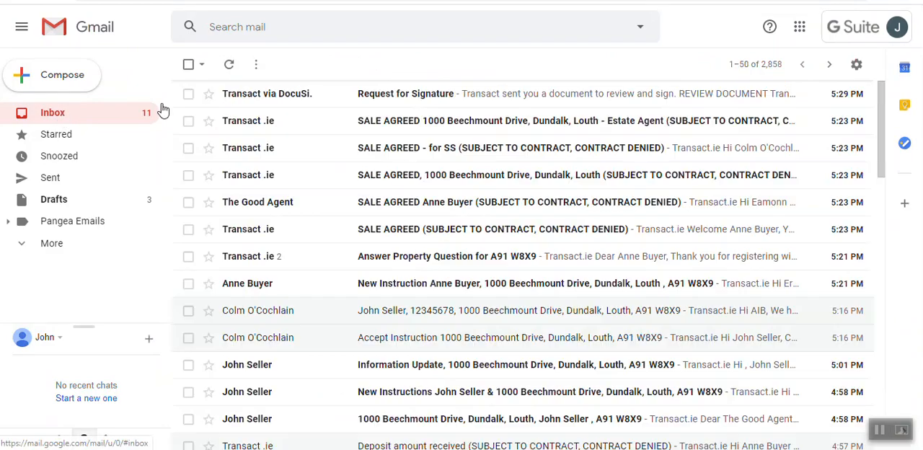
click(367, 103)
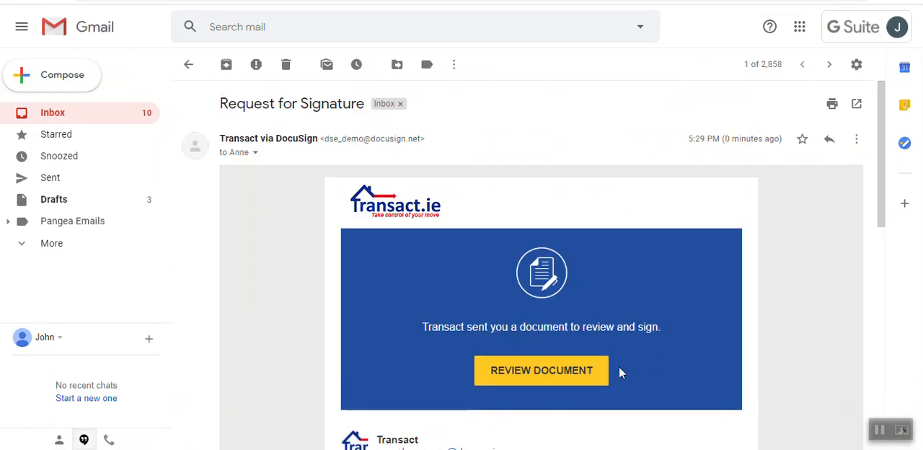
click(553, 374)
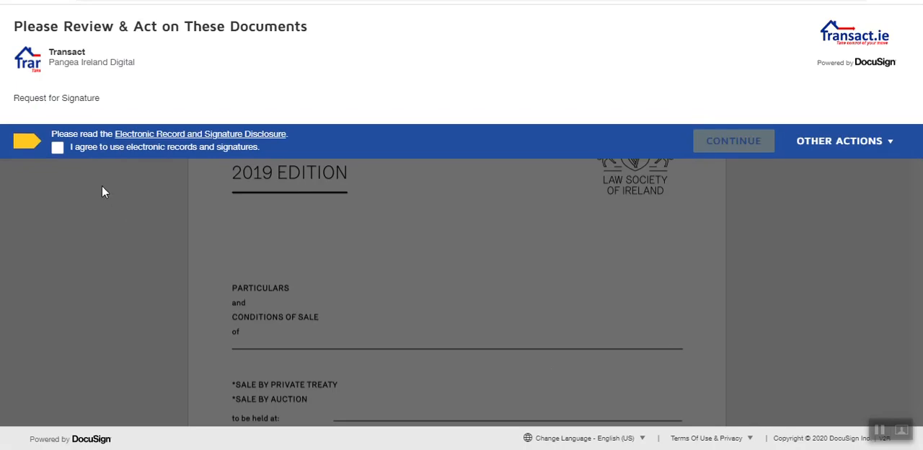
Step: Agree to use electronic records and signatures as the purchaser and go to the required signature field
click(58, 148)
click(730, 140)
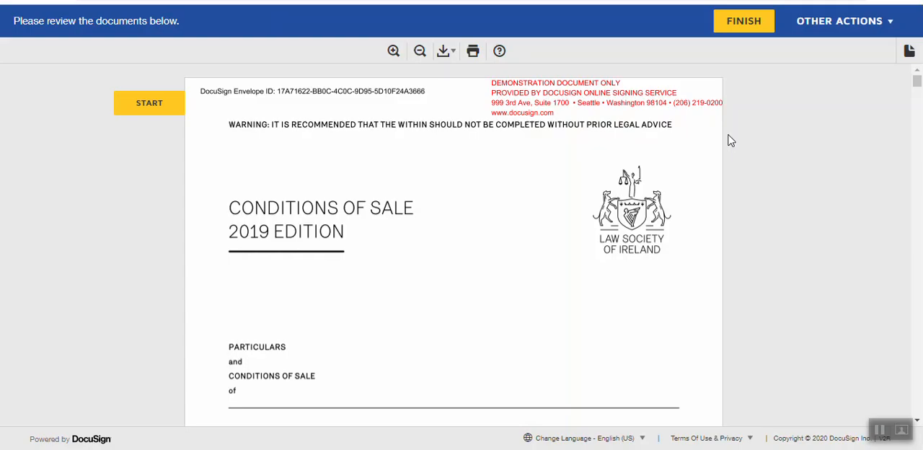
click(152, 110)
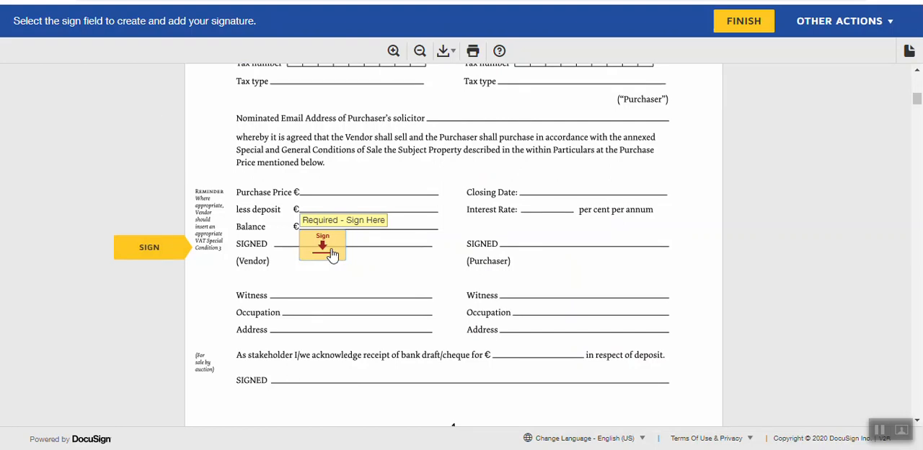
Step: Sign the vendor's SIGNED line with a hand-drawn purchaser signature and finish the purchaser's signing session
click(332, 255)
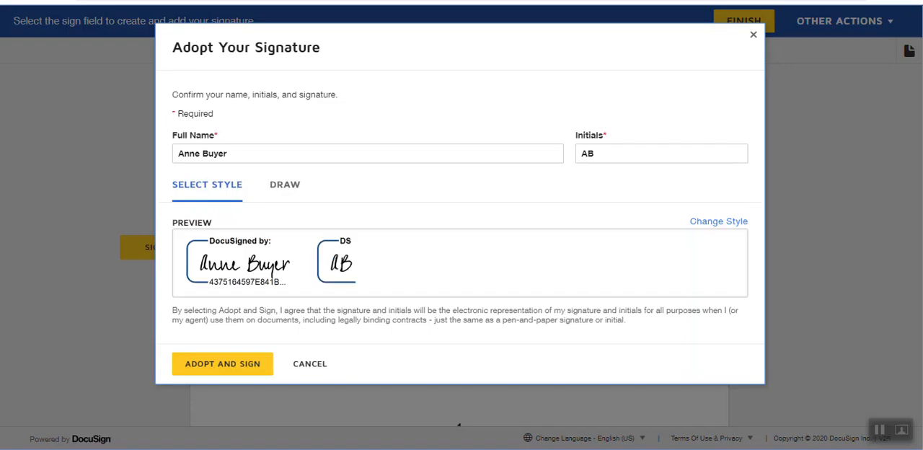
click(285, 185)
mouse_move(229, 232)
mouse_down()
mouse_move(268, 292)
mouse_move(330, 289)
mouse_up()
mouse_move(355, 263)
mouse_down()
mouse_move(364, 294)
mouse_move(549, 258)
mouse_up()
click(222, 364)
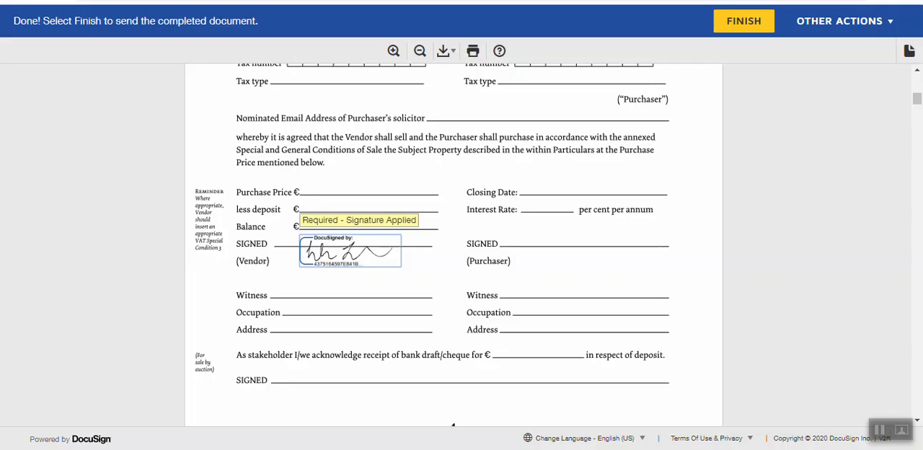
click(743, 21)
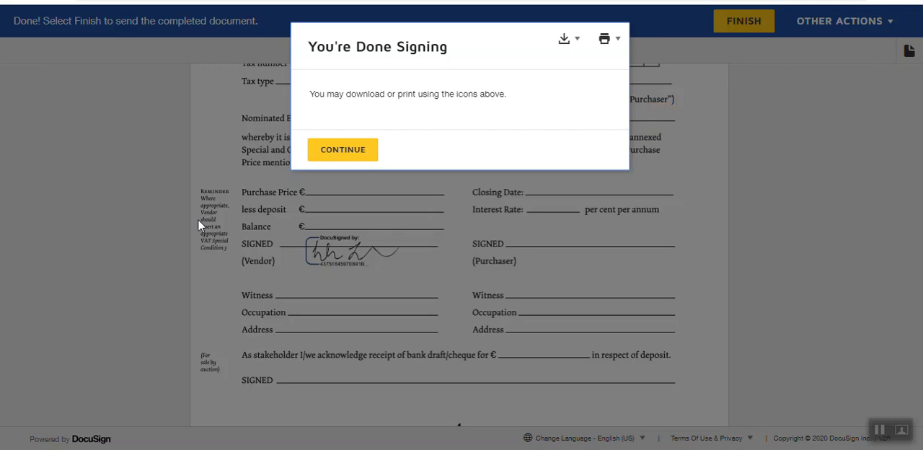
click(365, 150)
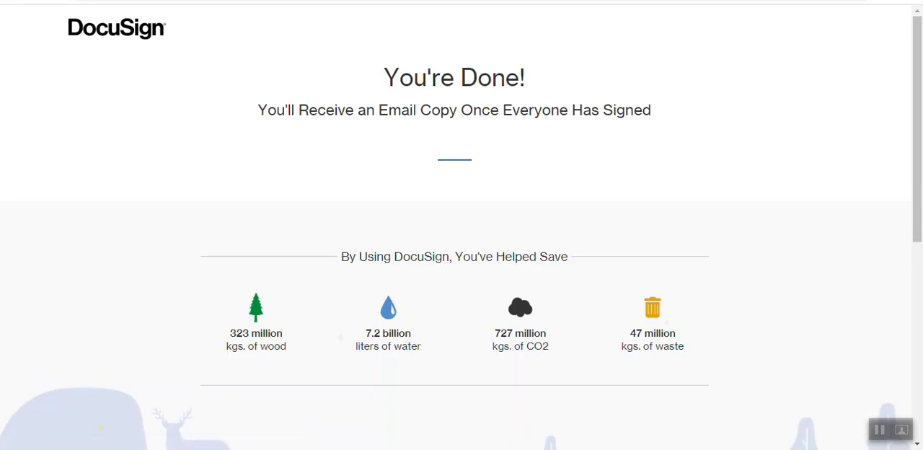
Step: Switch back to Transact.ie and check the signing status of the 2019-conditions-of-sale document
click(881, 432)
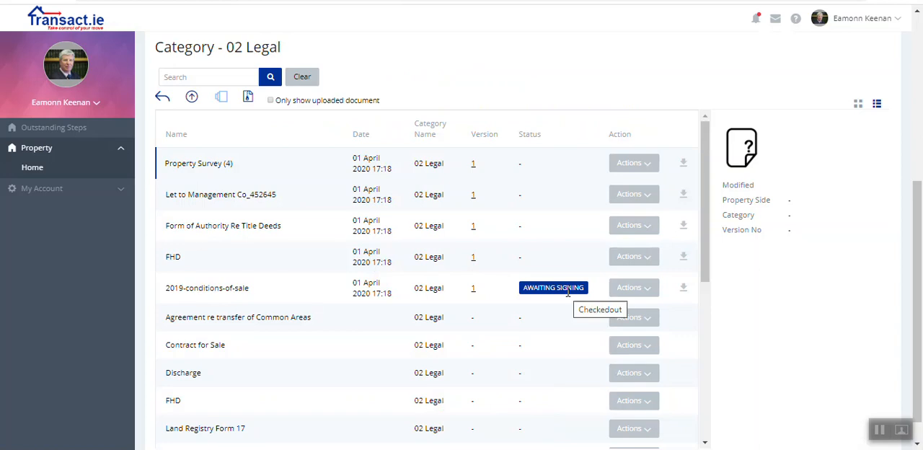
click(646, 289)
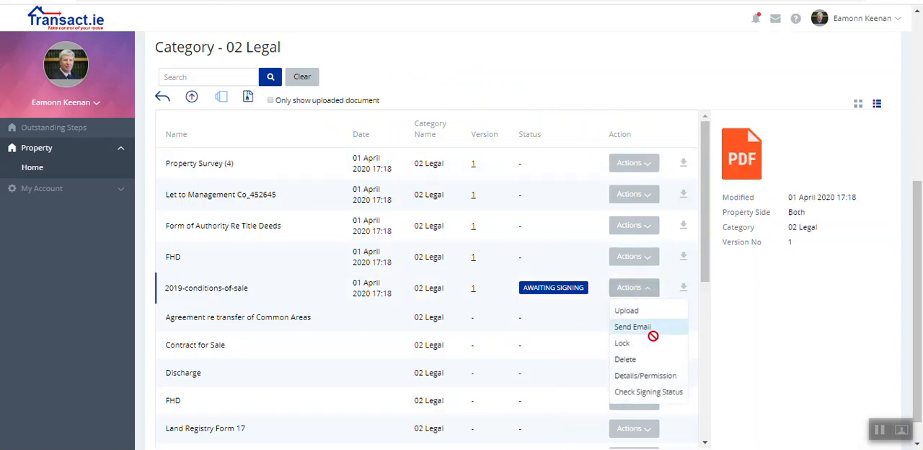
click(646, 402)
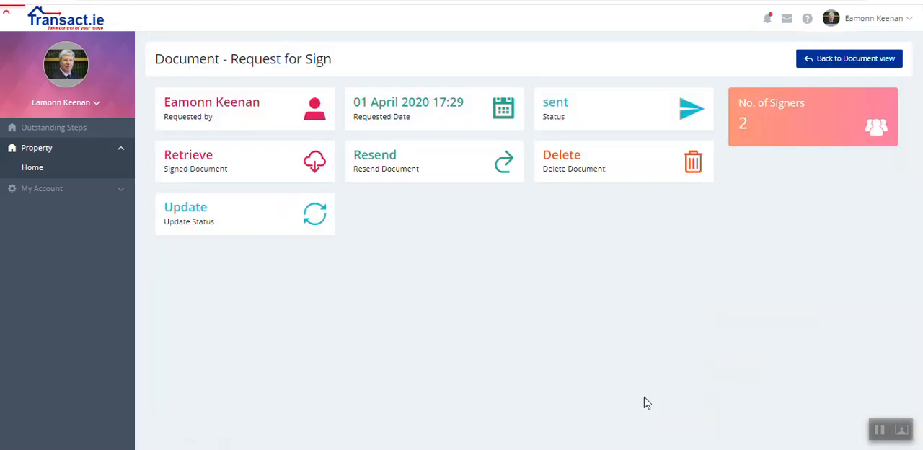
click(800, 135)
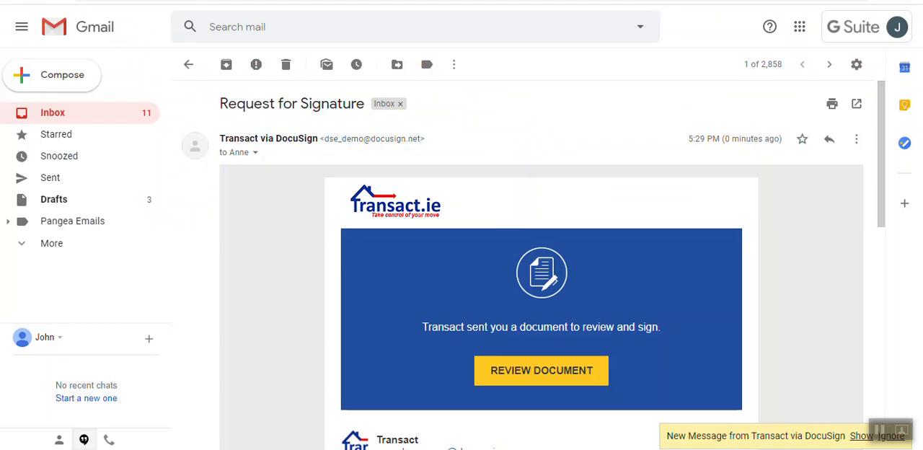
Step: Return to the Gmail inbox and open the purchaser solicitor's document for review from the newest Request for Signature message
click(91, 114)
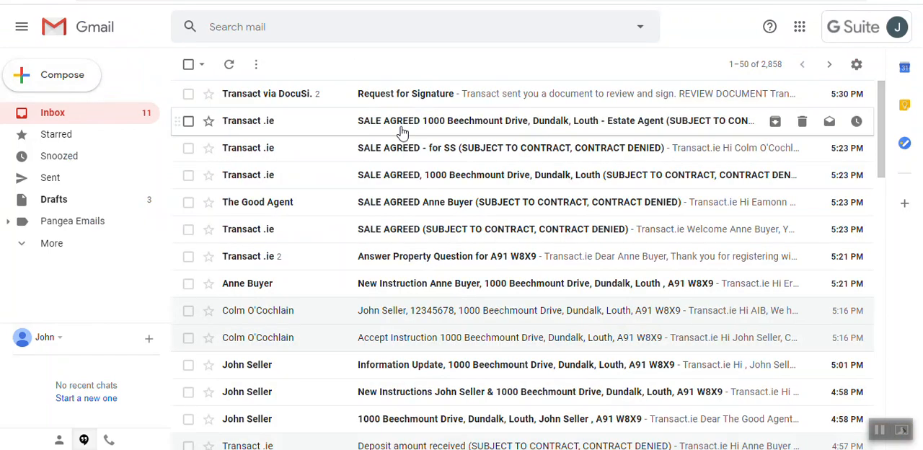
click(440, 95)
drag(884, 224, 875, 295)
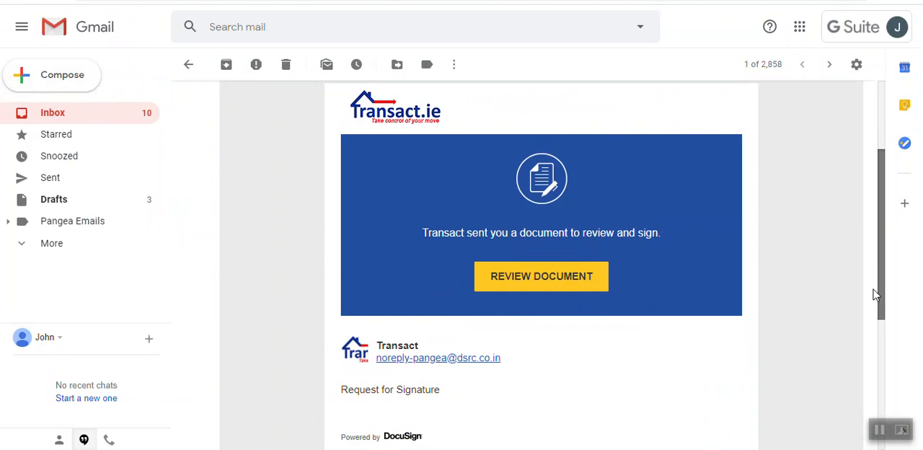
click(556, 271)
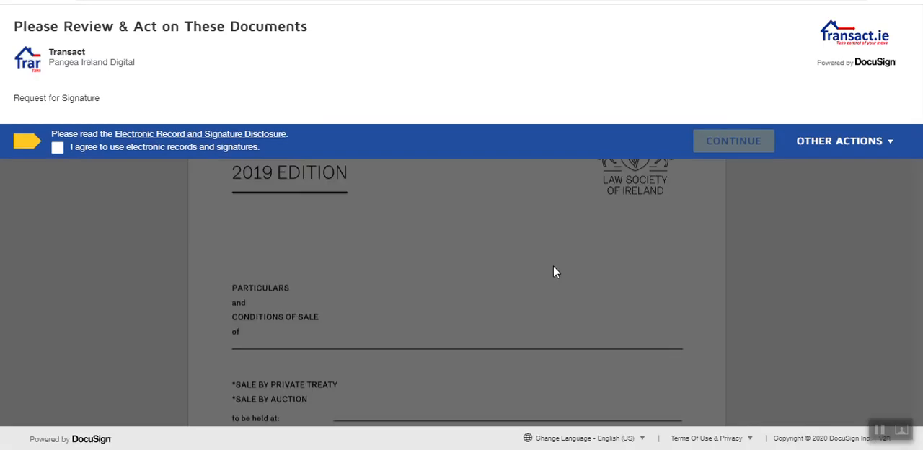
Step: Agree to use electronic records and signatures as the purchaser solicitor and go to the signature field on the Witness line
click(58, 147)
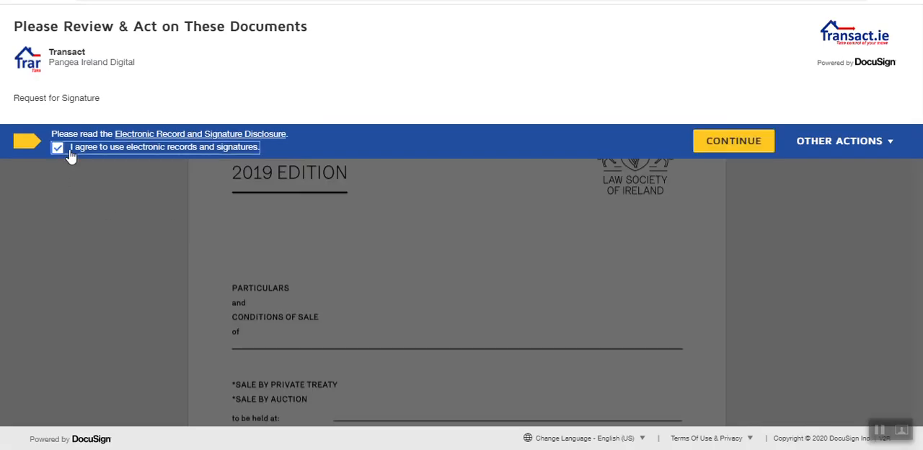
click(725, 143)
click(141, 103)
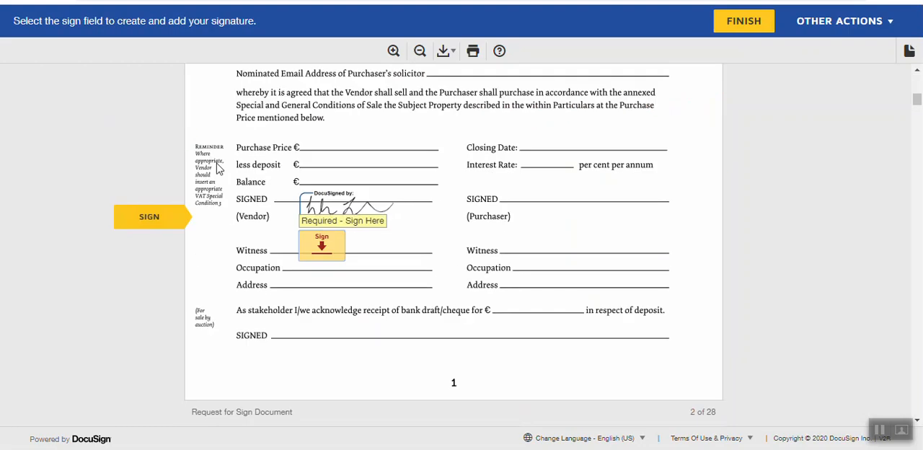
Step: Sign the Witness line below the vendor's signature with a hand-drawn solicitor signature and finish the signing session
click(325, 241)
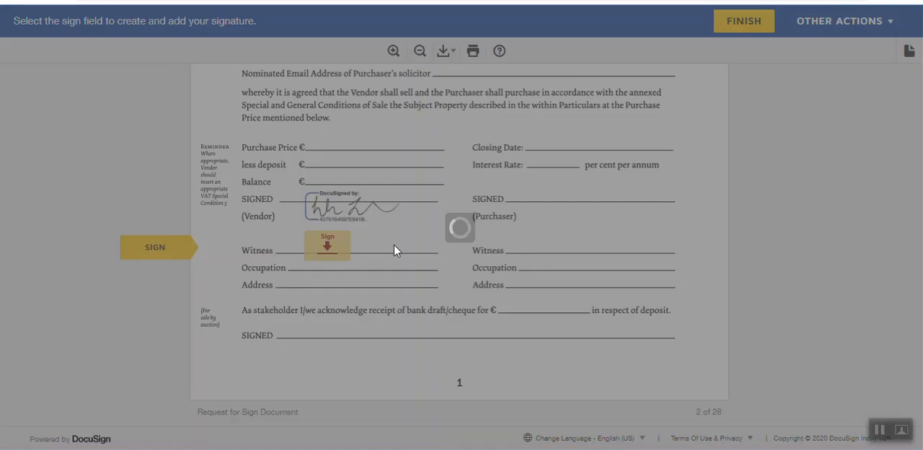
click(285, 185)
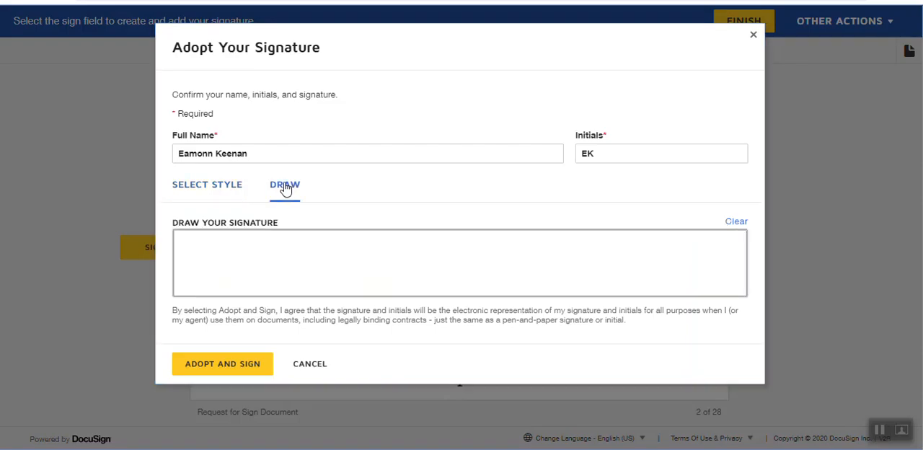
mouse_move(204, 266)
mouse_down()
mouse_move(296, 278)
mouse_move(354, 273)
mouse_up()
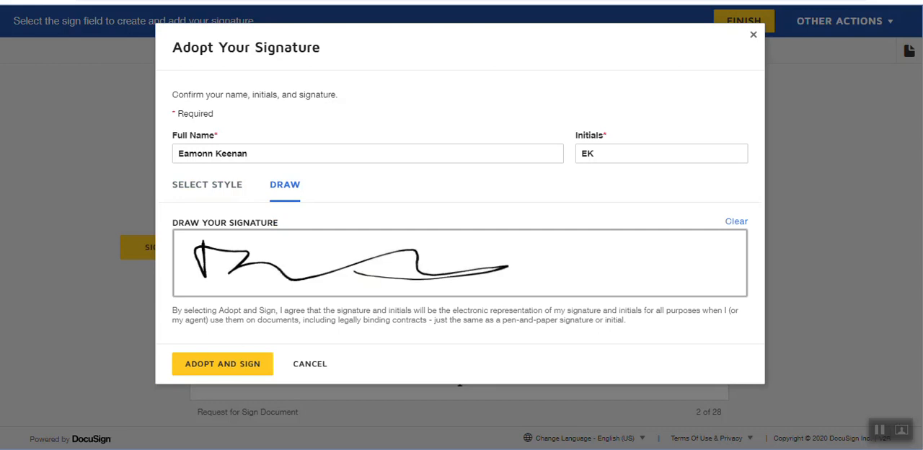
click(223, 364)
click(744, 21)
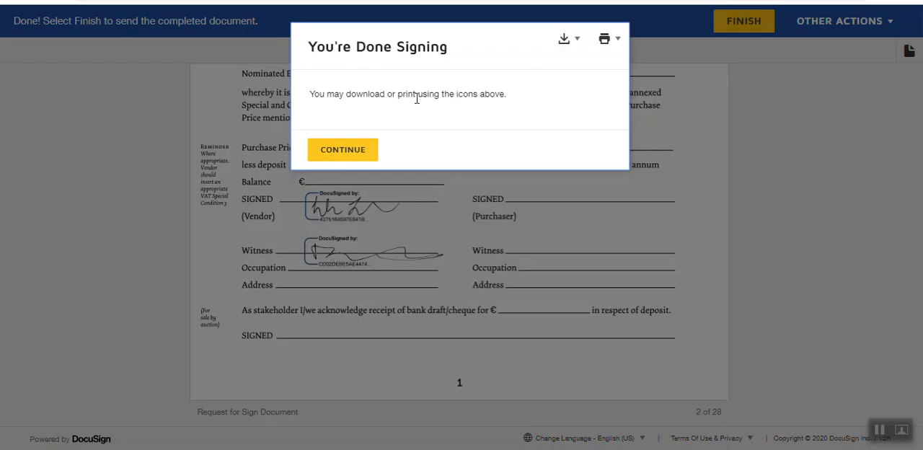
click(360, 153)
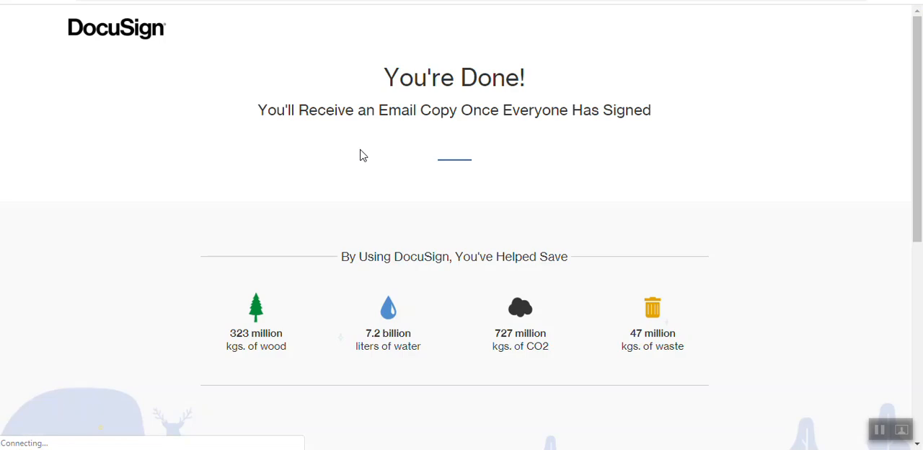